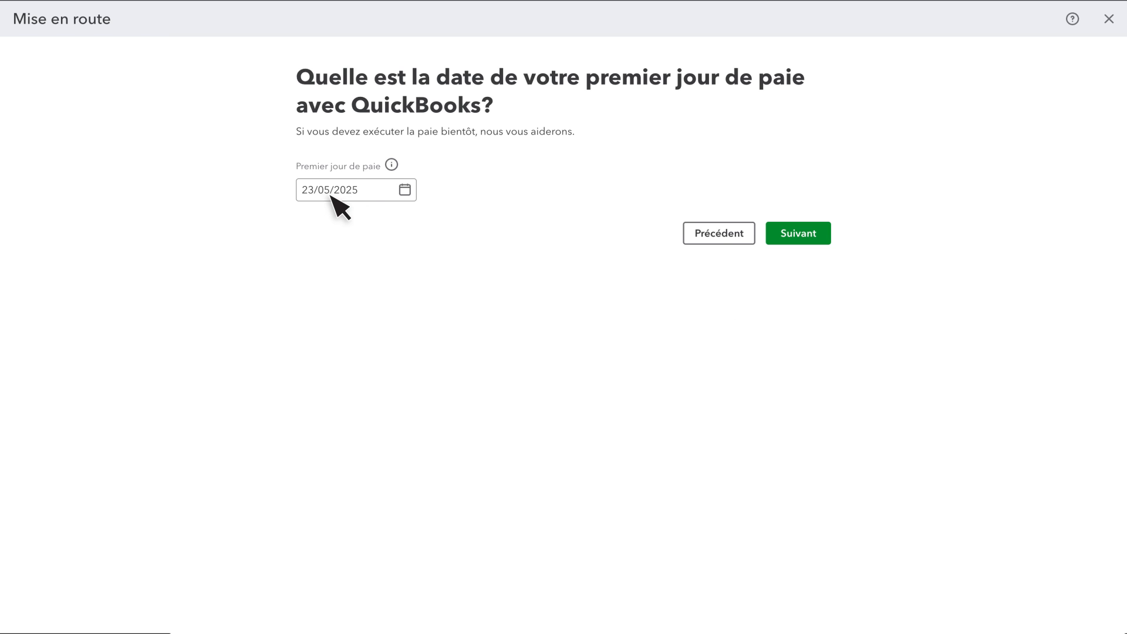
# Step: Confirm the main workplace address, then enter the payroll contact's first name, last name, business phone and e-mail
pyautogui.click(800, 238)
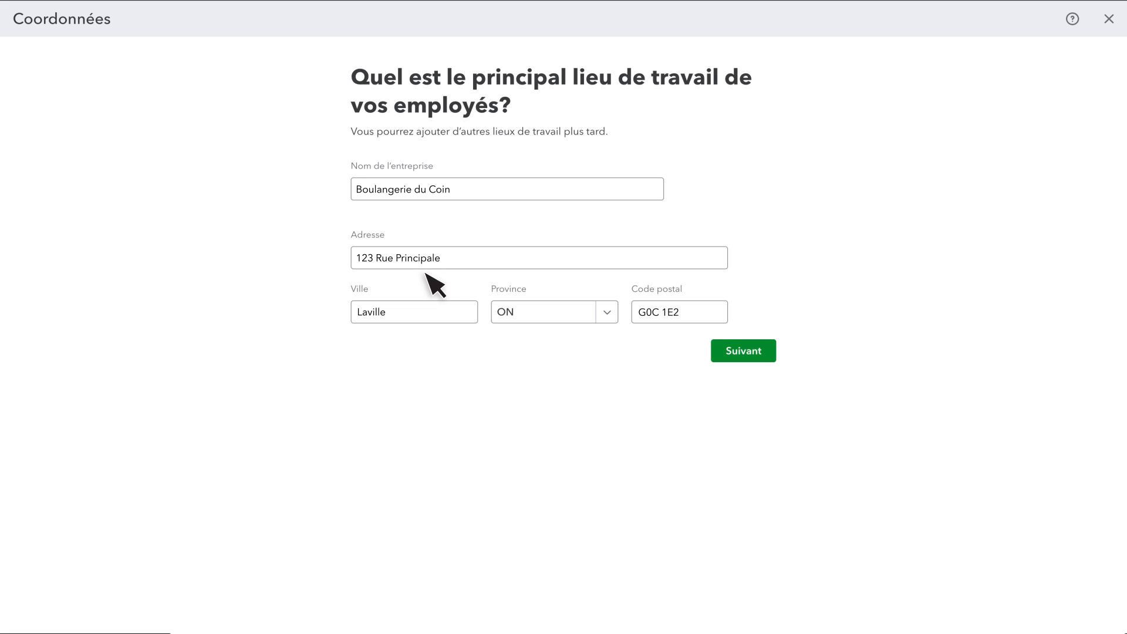
pyautogui.click(737, 351)
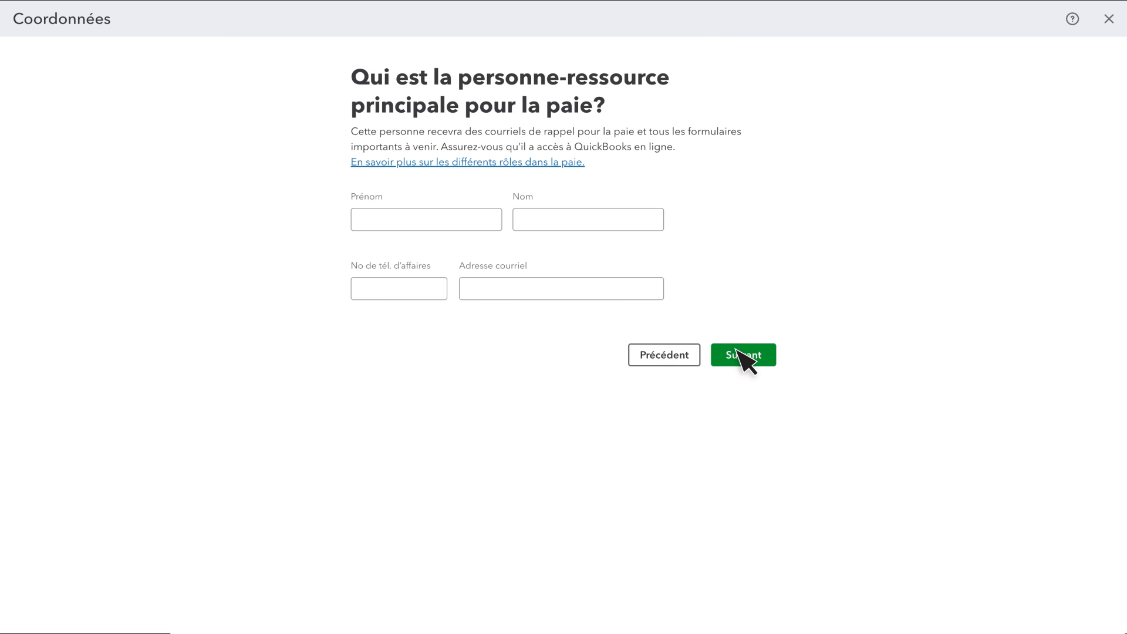
pyautogui.click(432, 223)
pyautogui.click(549, 230)
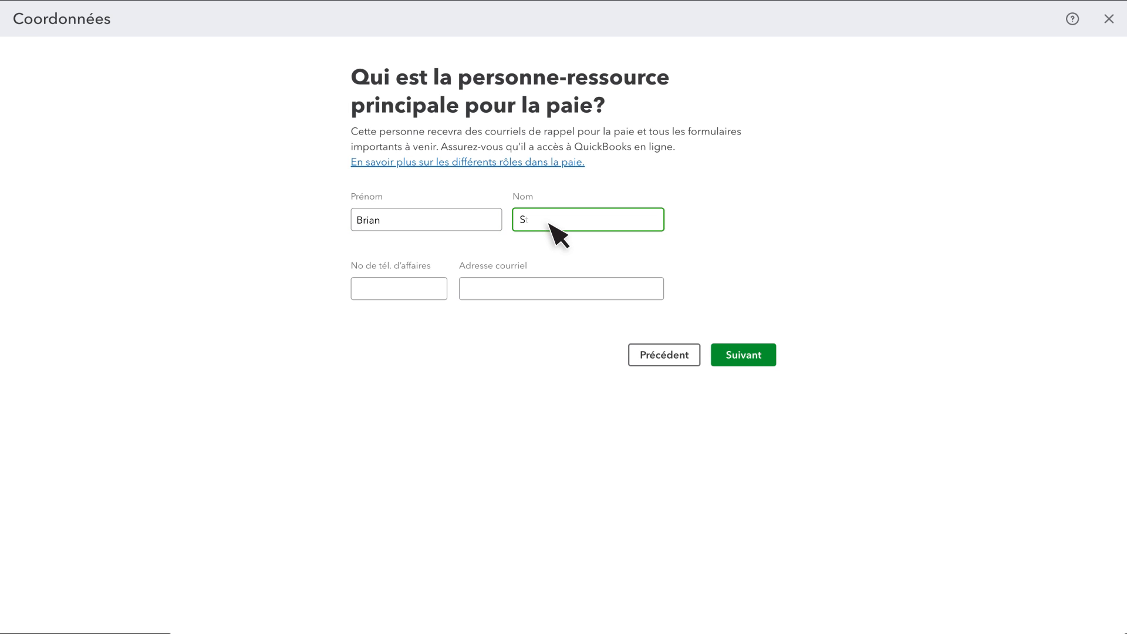
pyautogui.click(407, 301)
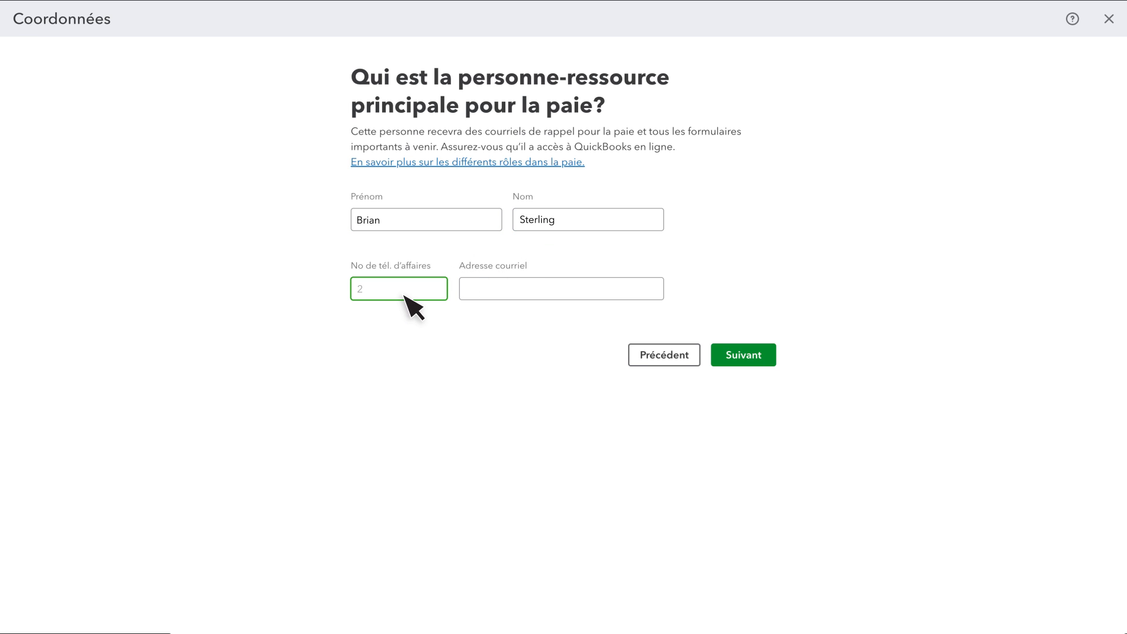
pyautogui.click(480, 297)
pyautogui.write('briansterling@exemple.com')
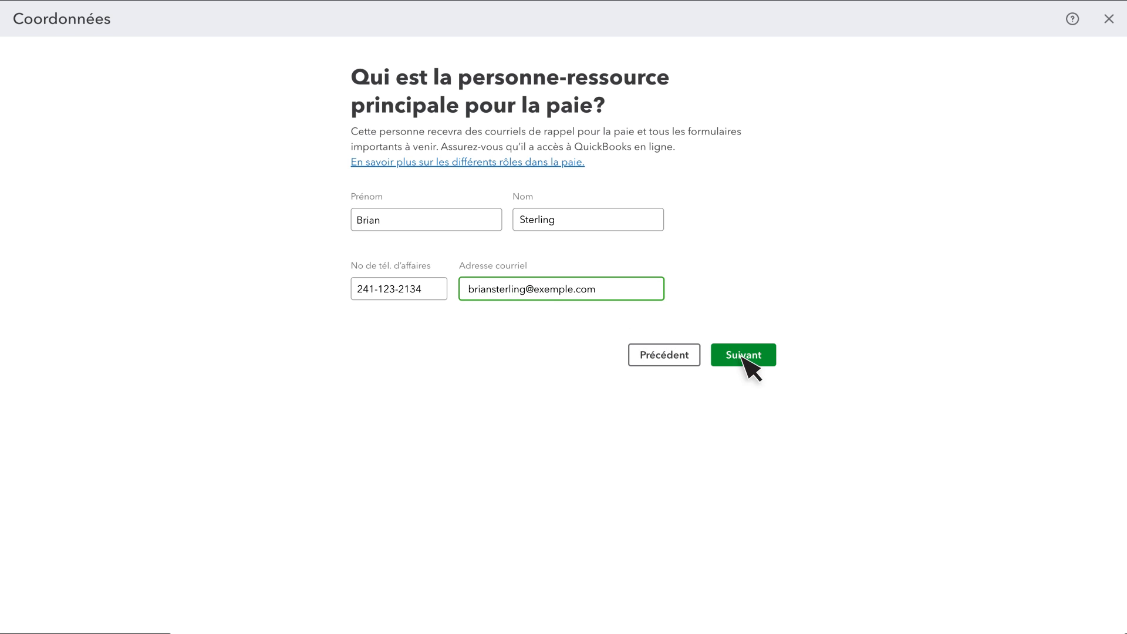
# Step: Save the payroll contact and open the Ajouter un employé form from the Paie overview
pyautogui.click(749, 360)
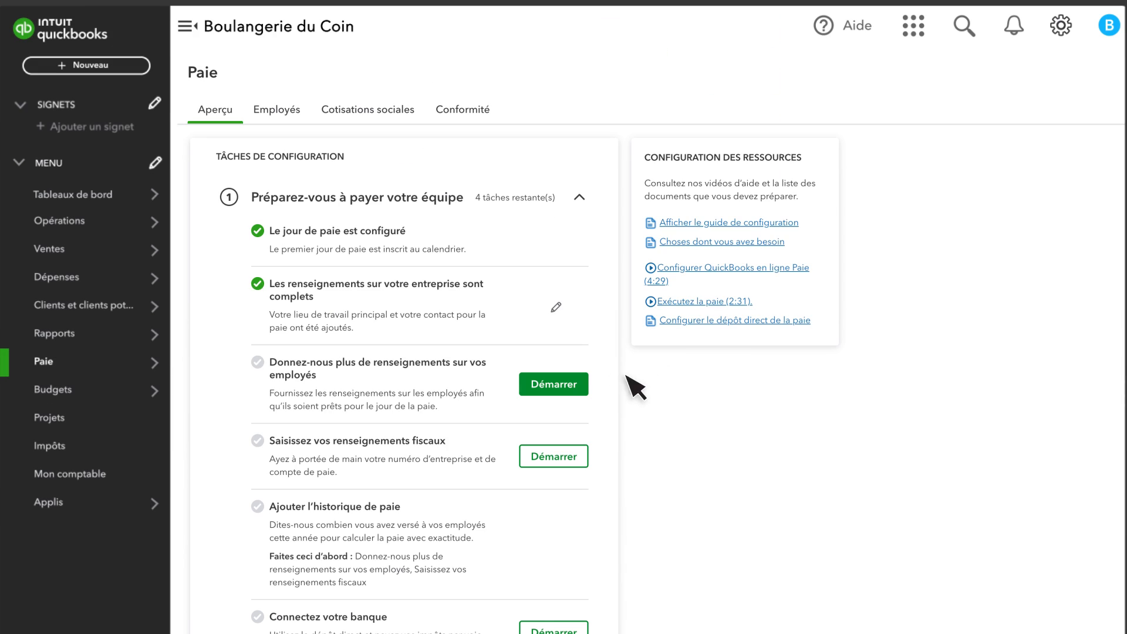
pyautogui.click(553, 384)
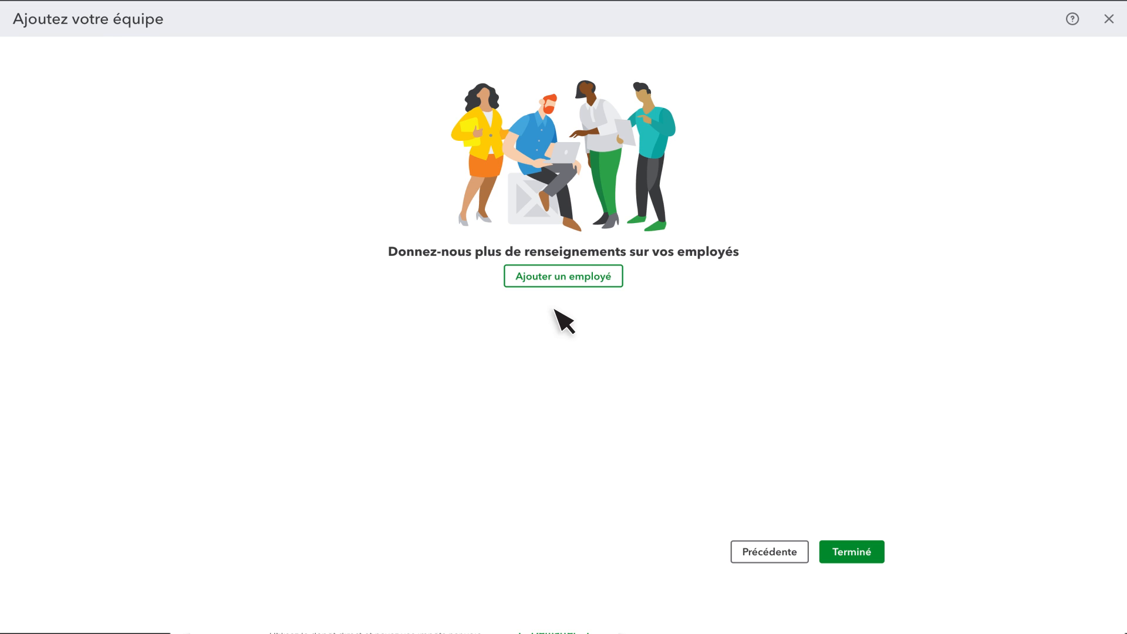
pyautogui.click(557, 279)
# Step: Enter the employee's first and last name, e-mail and hire date 01/05/2025, choose self-onboarding, and submit
pyautogui.click(390, 190)
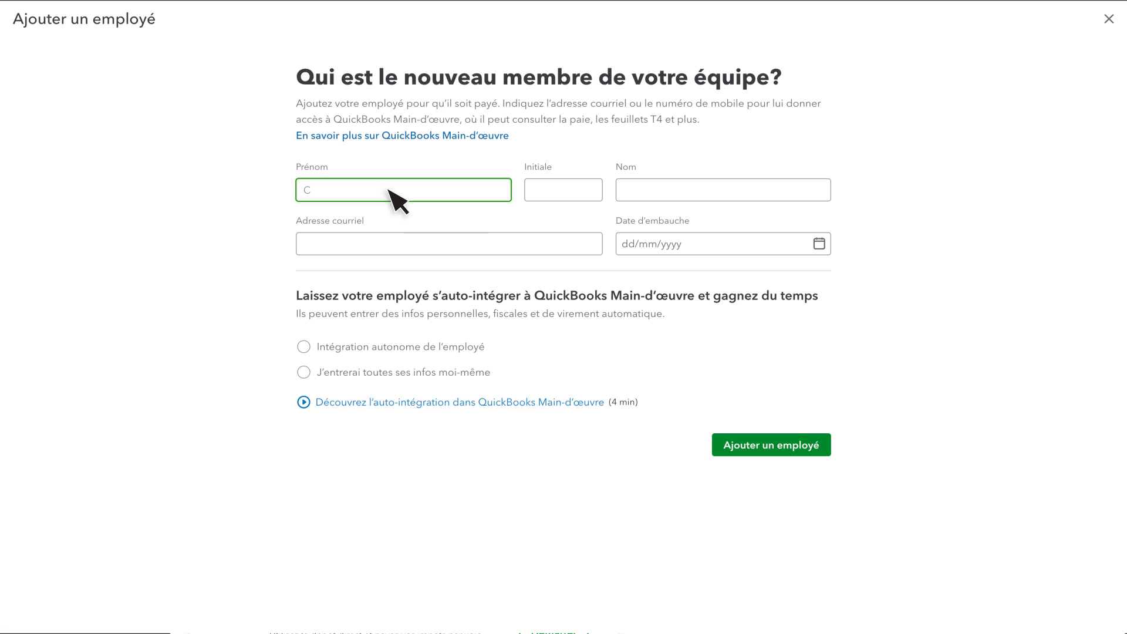
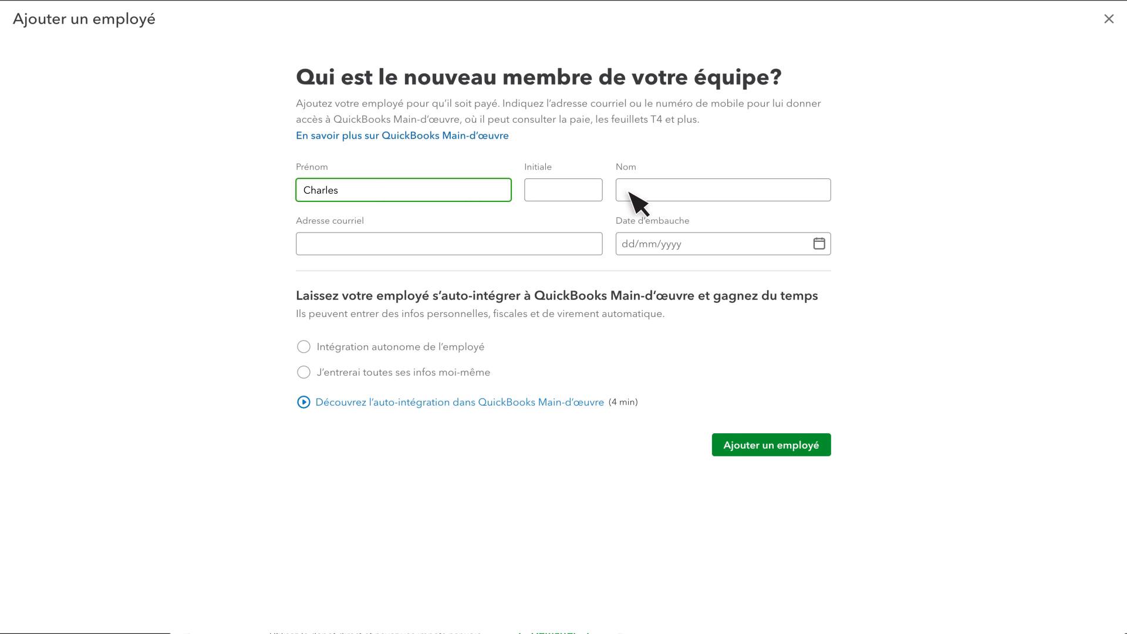
pyautogui.click(630, 192)
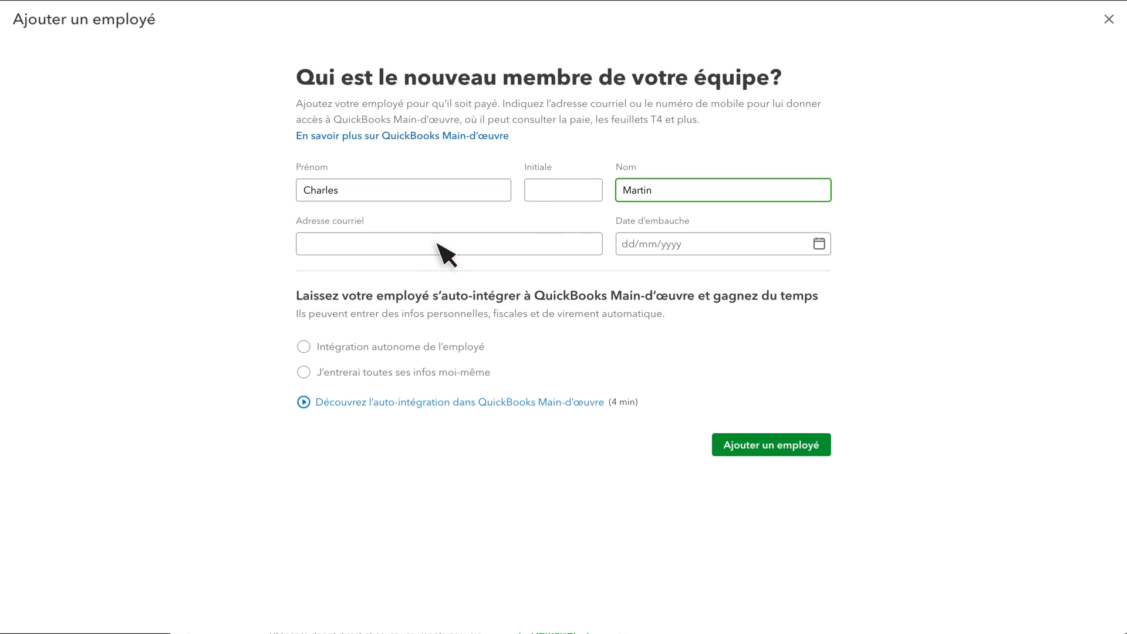
pyautogui.click(439, 246)
pyautogui.write('charlesmartin@exemple.com')
pyautogui.click(635, 245)
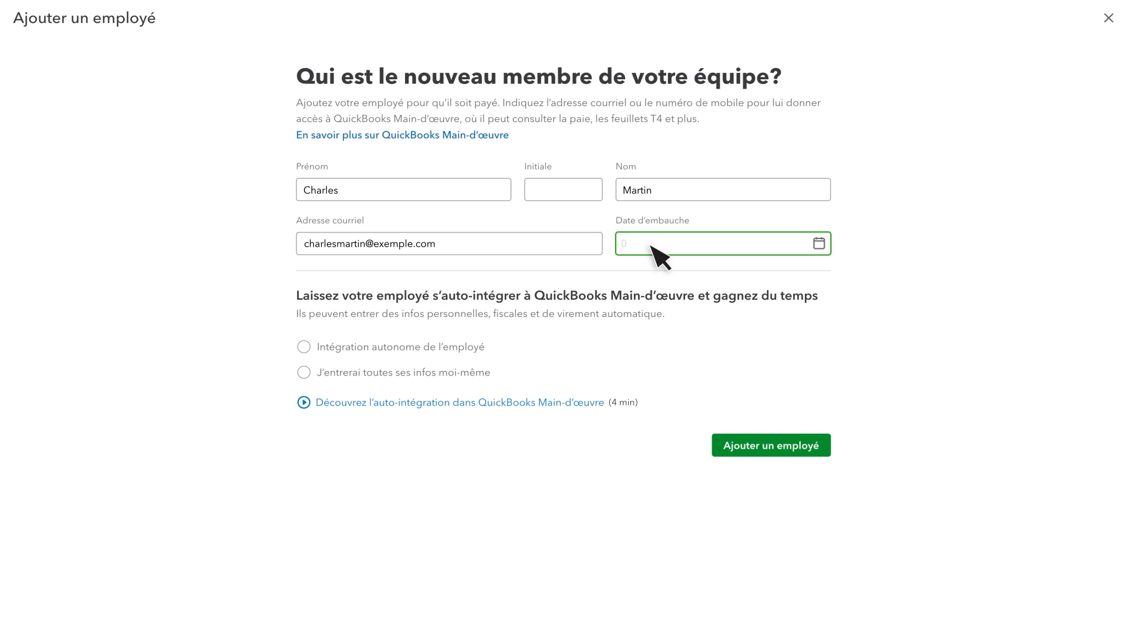
pyautogui.write('01/05/2025')
pyautogui.click(368, 352)
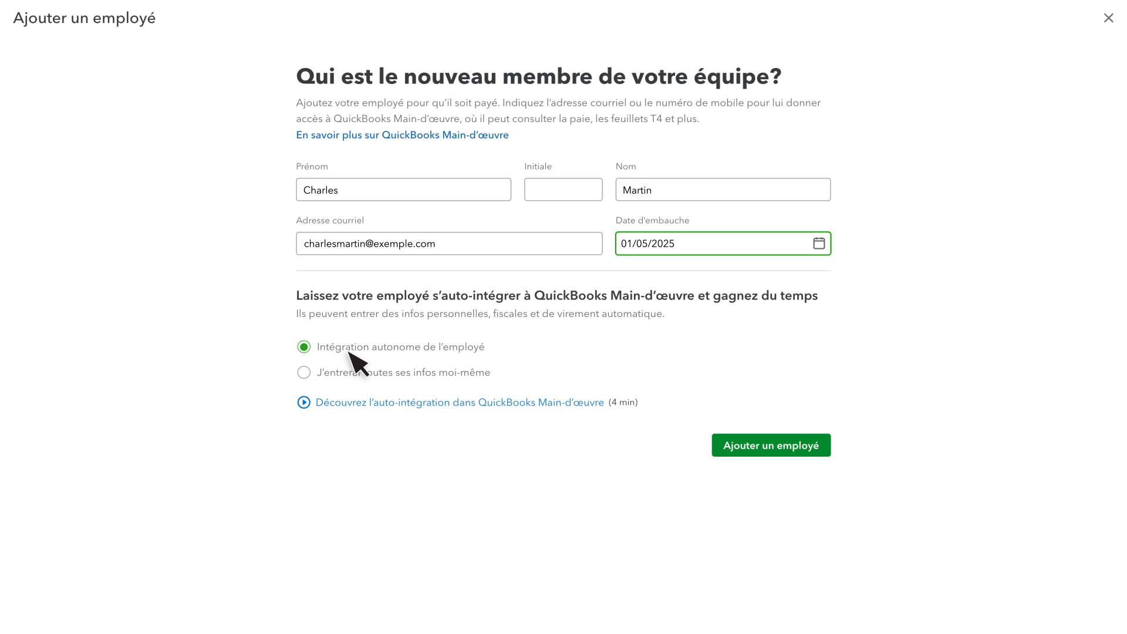
pyautogui.click(785, 449)
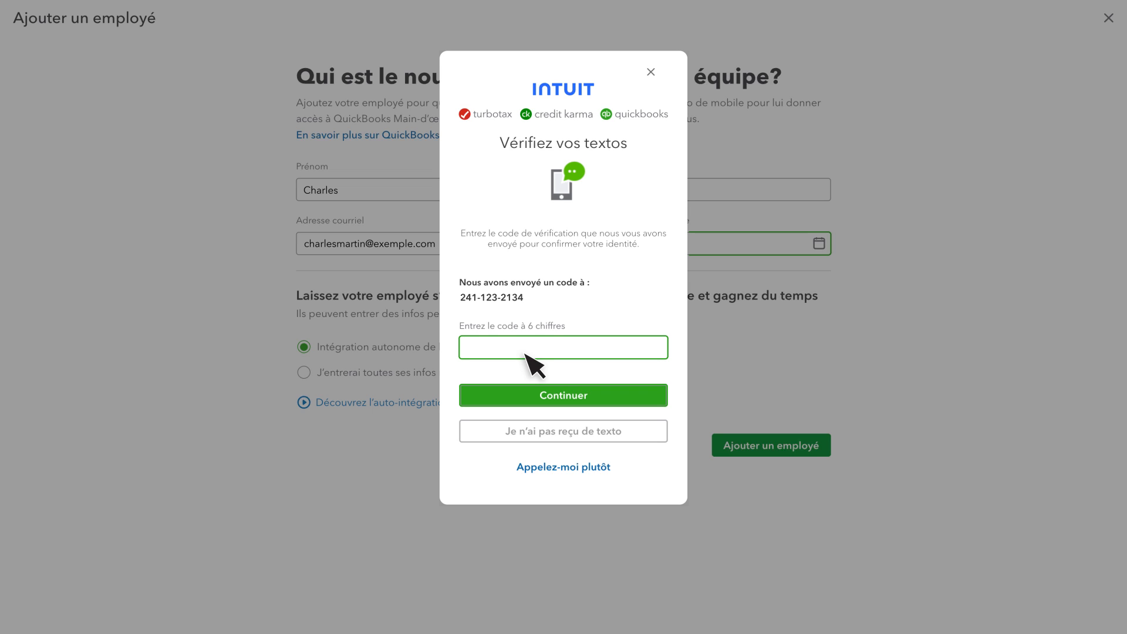
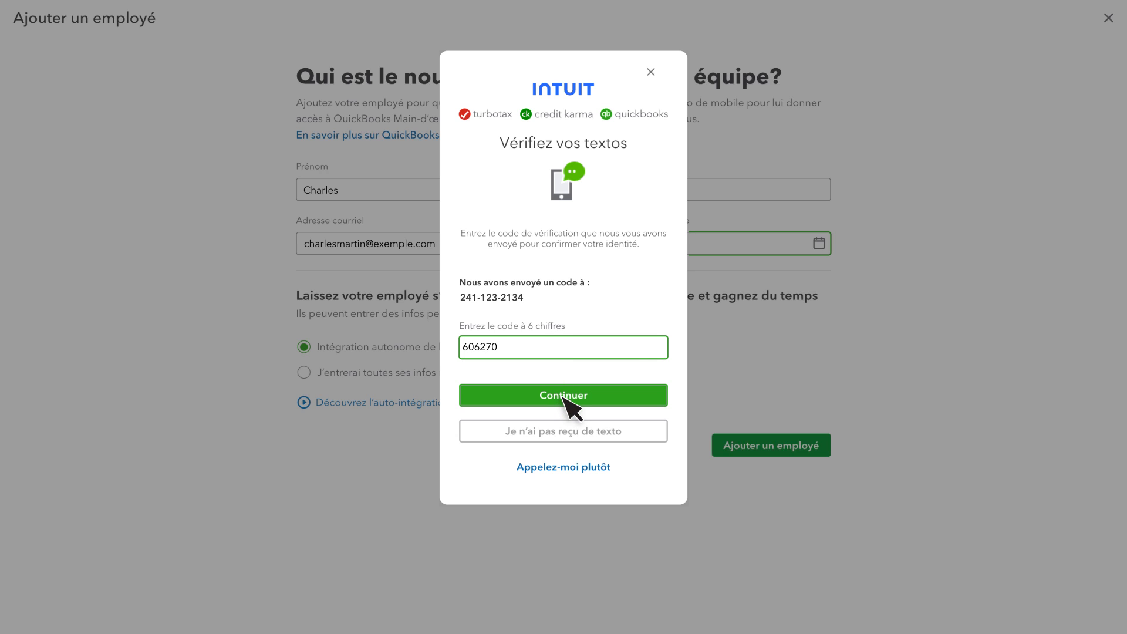
# Step: Enter the texted 6-digit verification code and continue to create the employee
pyautogui.click(563, 396)
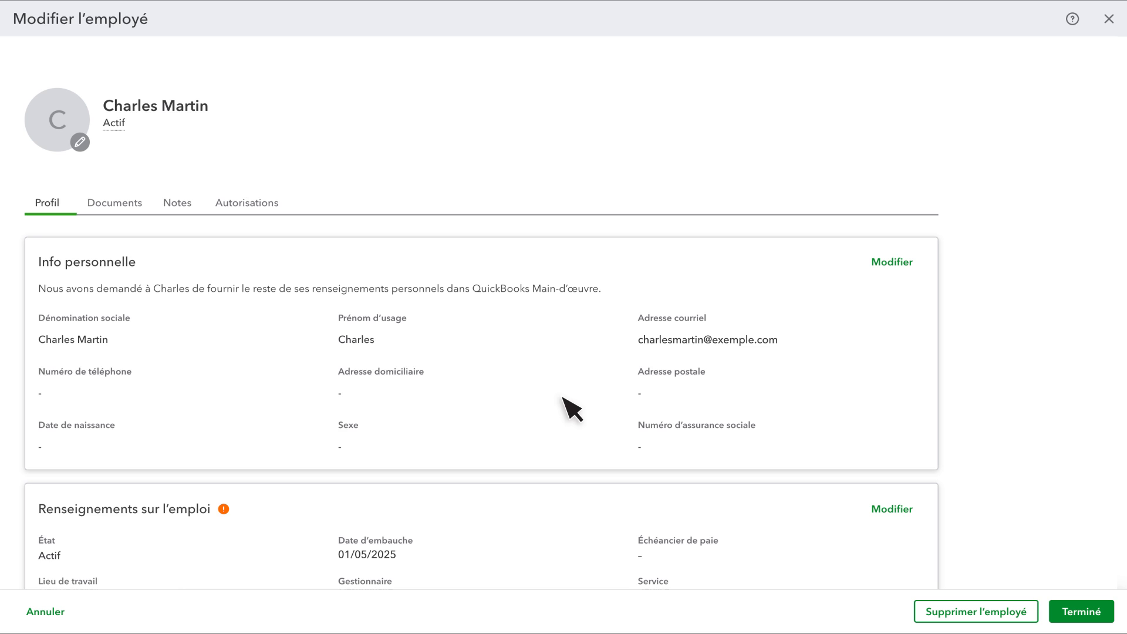
pyautogui.scroll(-15, 548, 407)
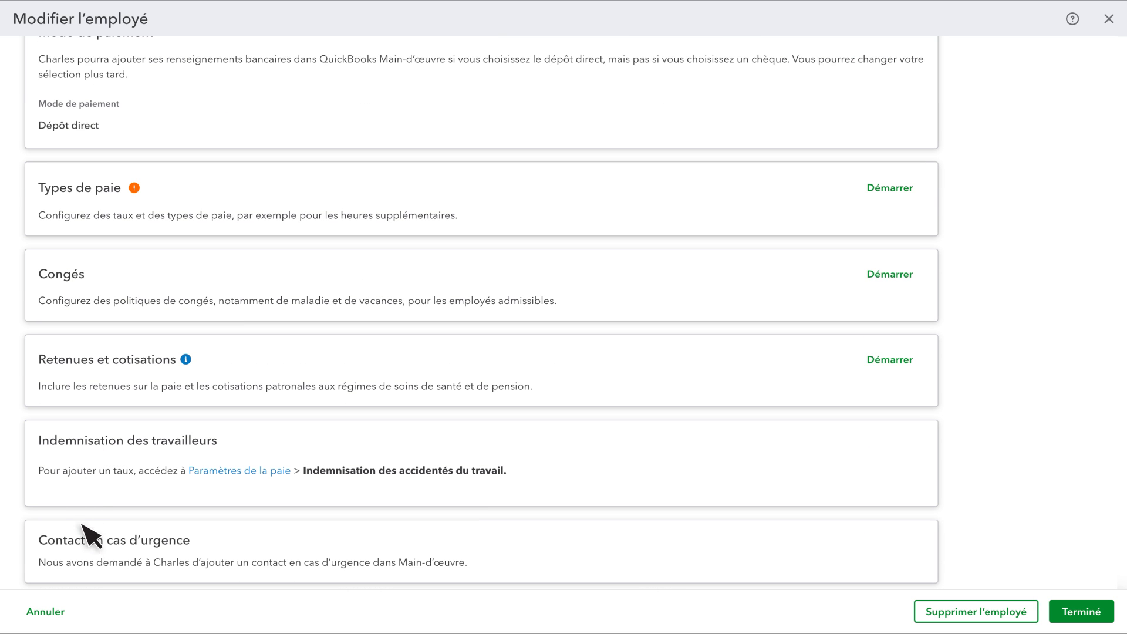
pyautogui.scroll(3, 85, 117)
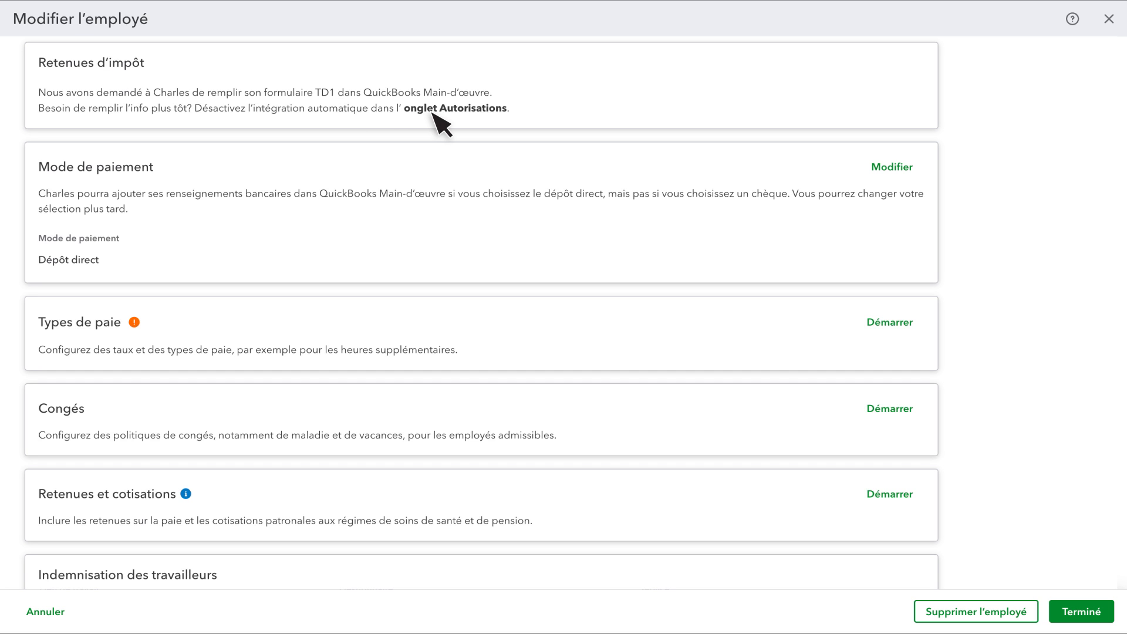
pyautogui.scroll(8, 439, 122)
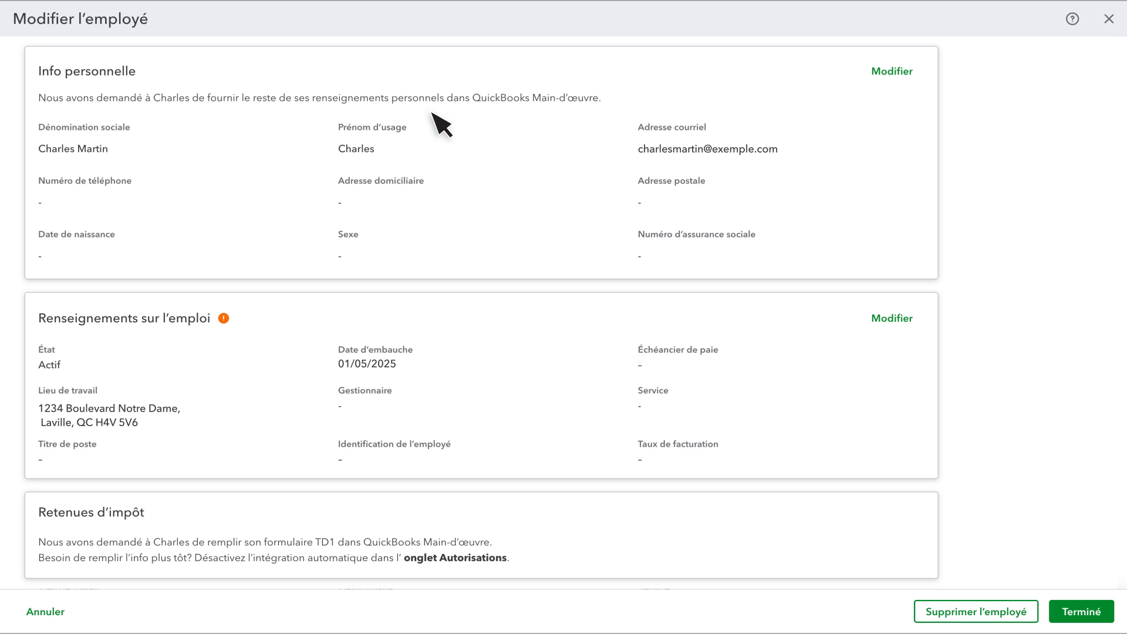
# Step: Set the employee's title to Mr in personal info and save it
pyautogui.click(895, 73)
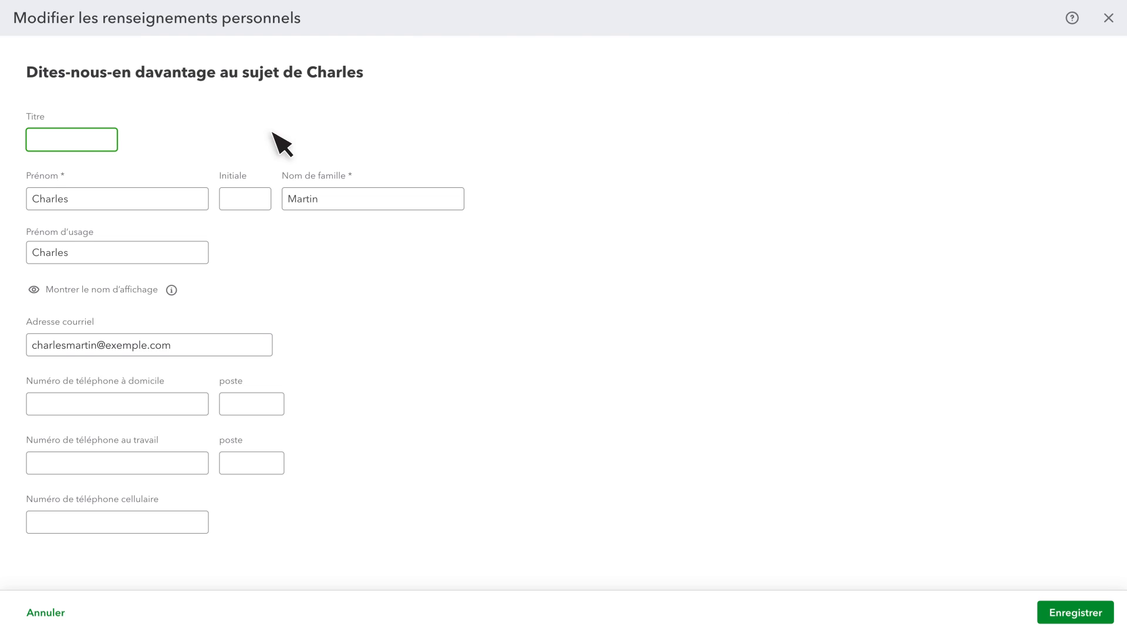
pyautogui.write('Mr')
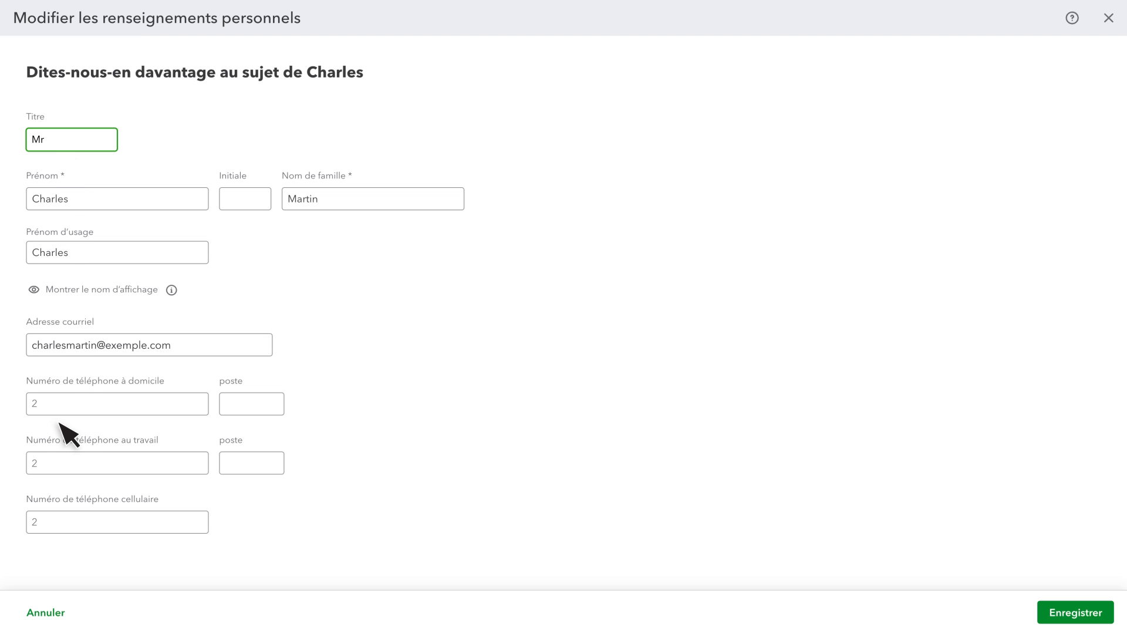
pyautogui.click(1077, 613)
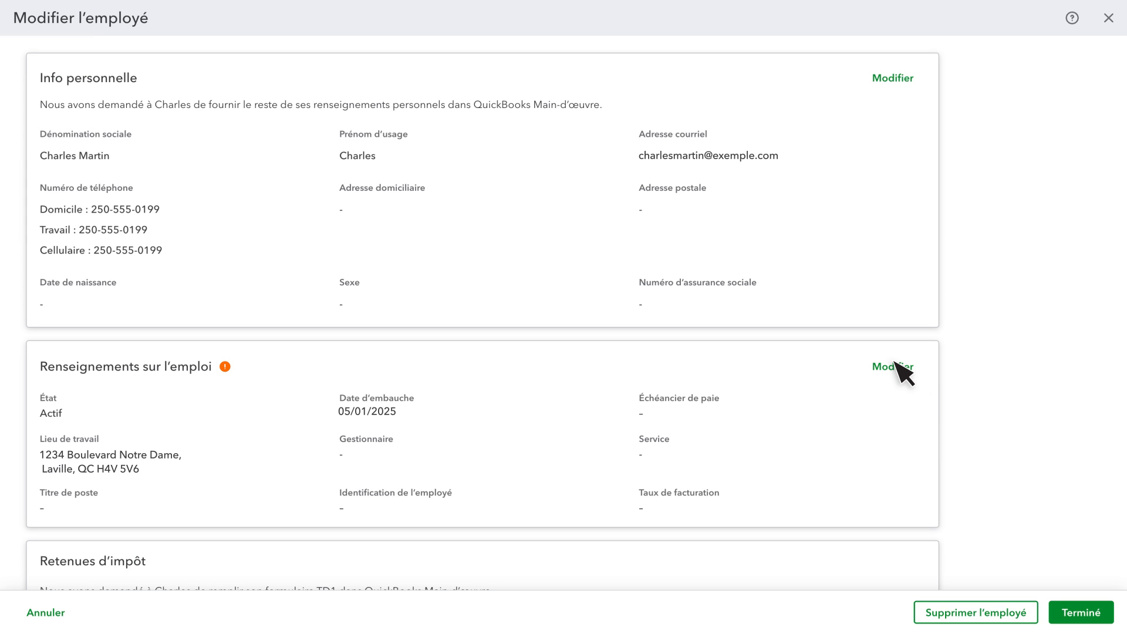
# Step: Create a new weekly pay schedule, Tous les Vendredi, with next pay date 23/05/2025
pyautogui.click(893, 367)
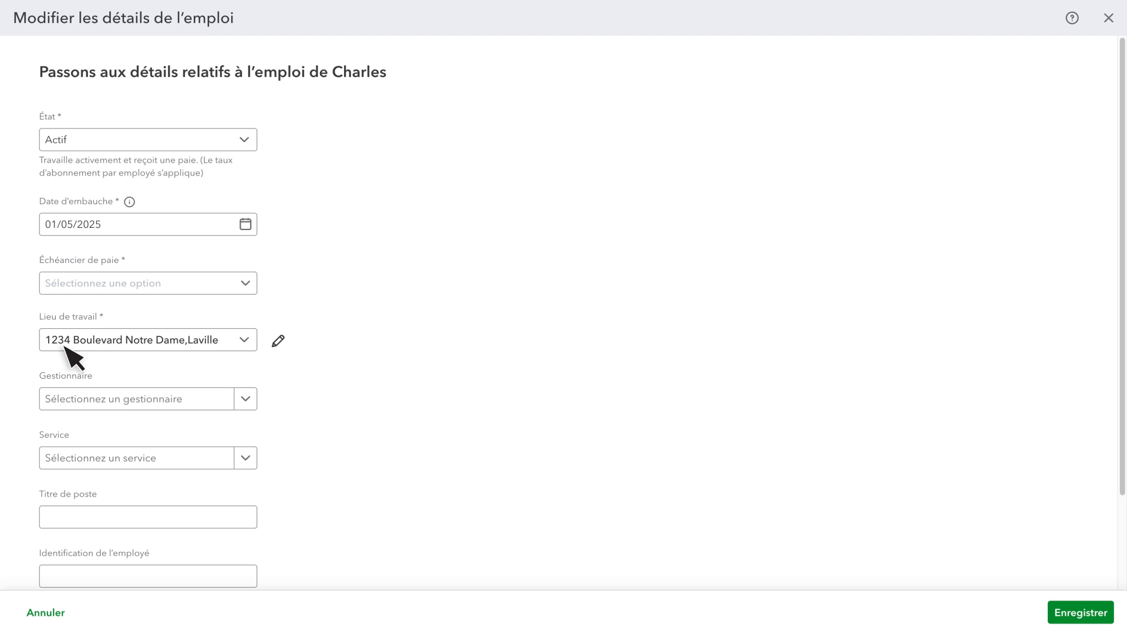
pyautogui.click(66, 285)
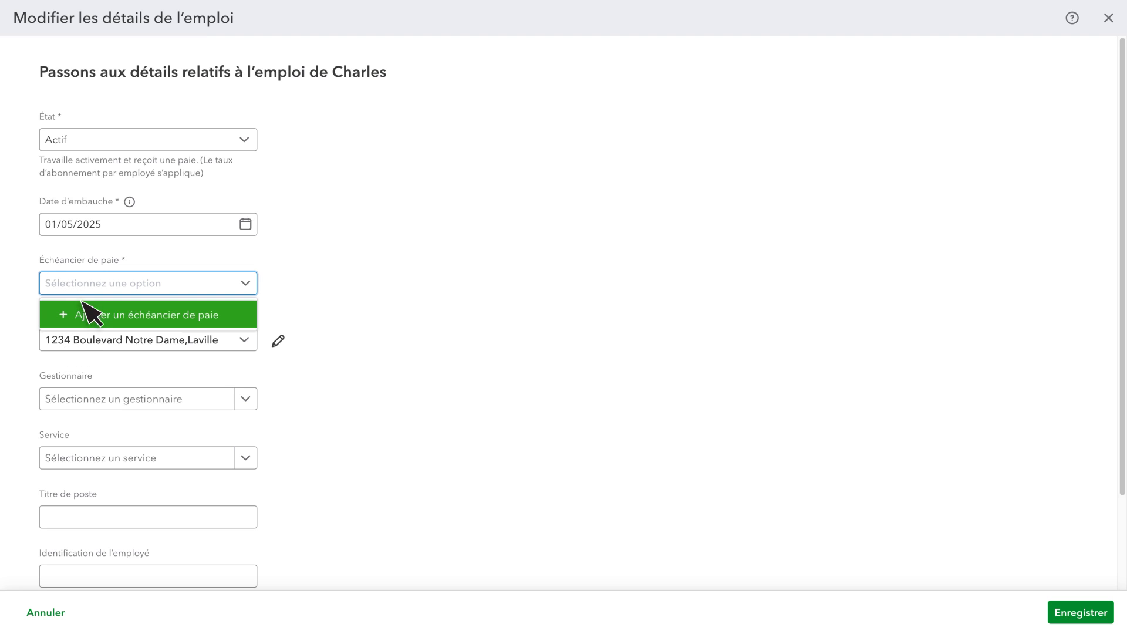
pyautogui.click(95, 315)
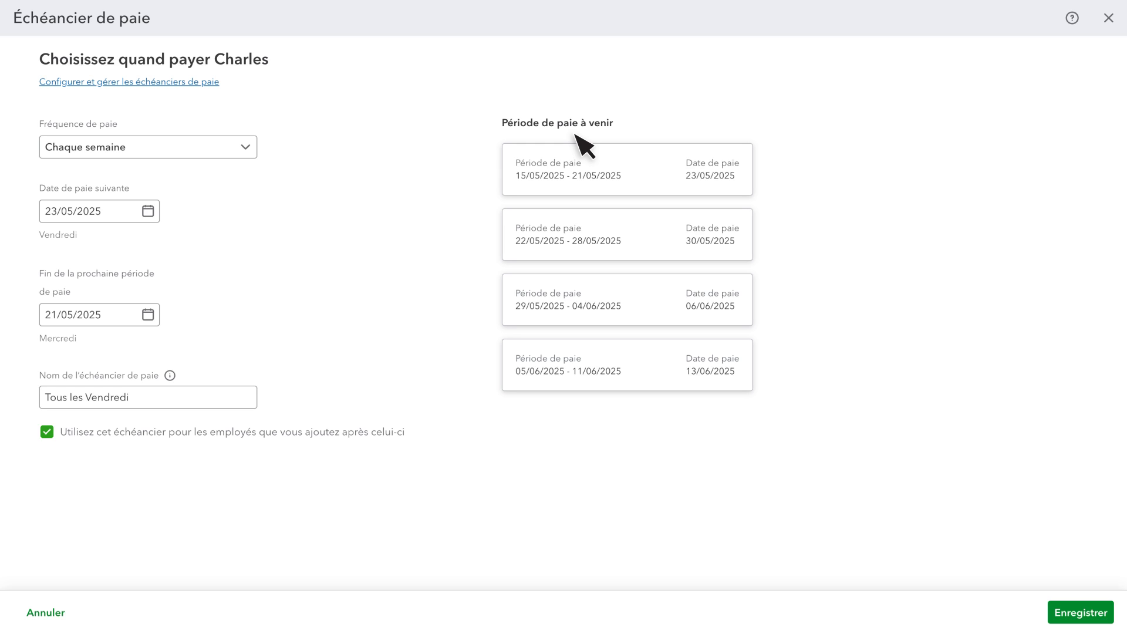
# Step: Save the Tous les Vendredi schedule and the job details, keeping the existing work location
pyautogui.click(1078, 612)
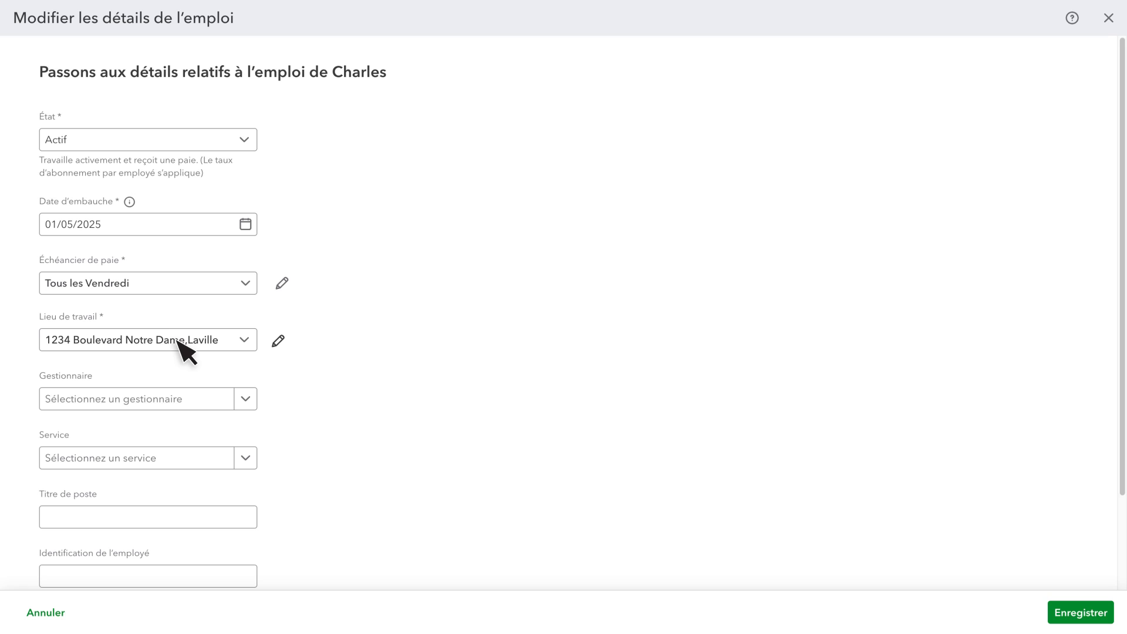
pyautogui.click(178, 342)
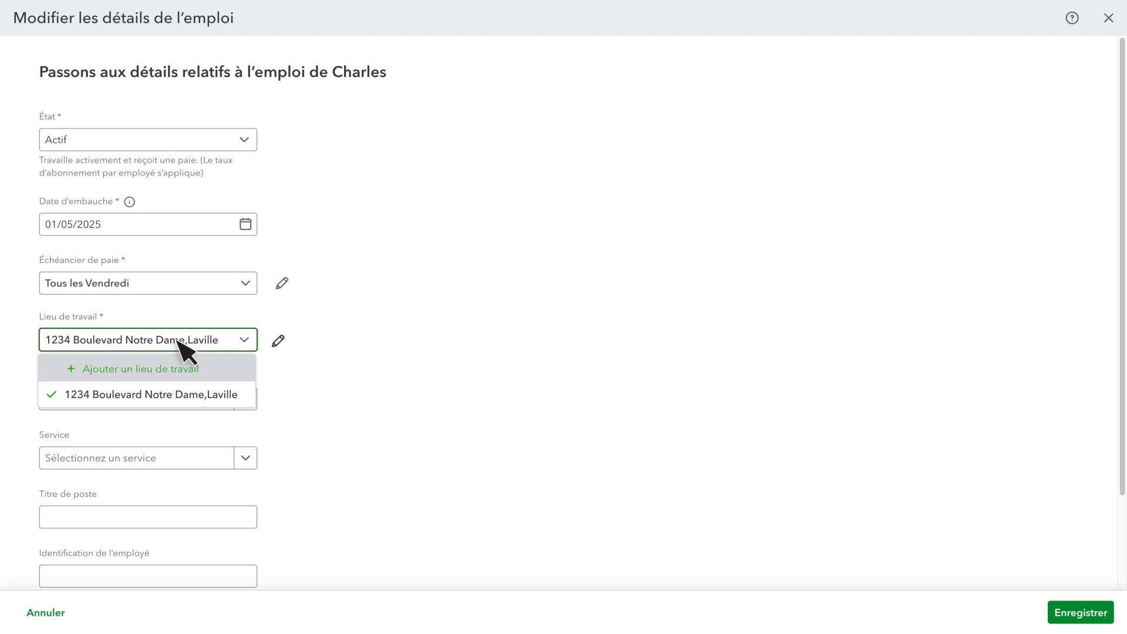
pyautogui.click(178, 341)
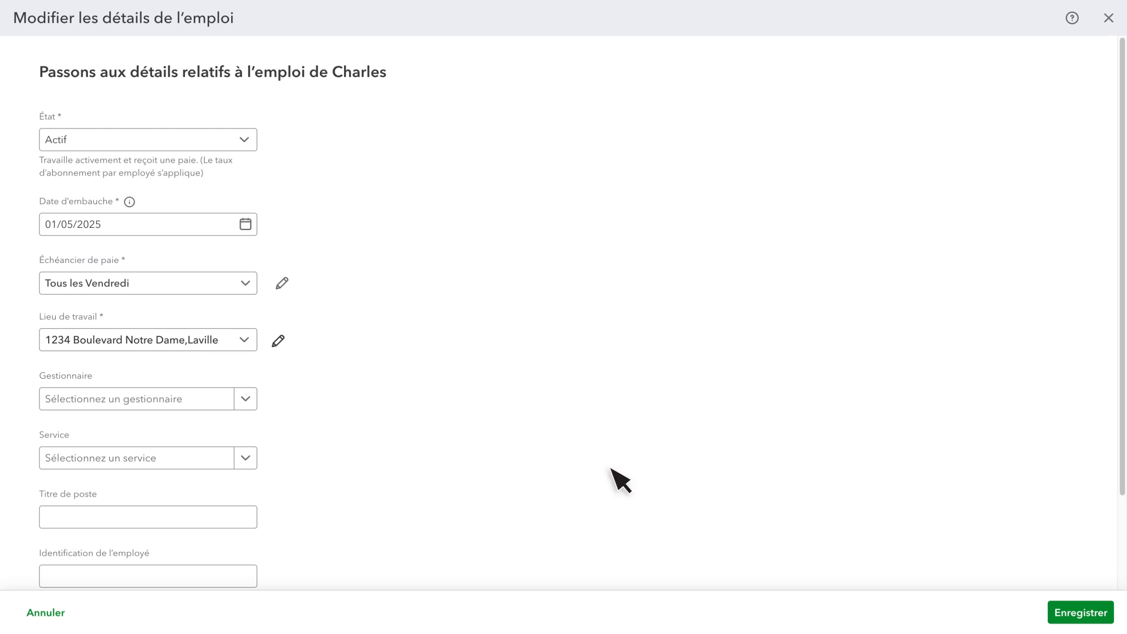
pyautogui.click(1084, 611)
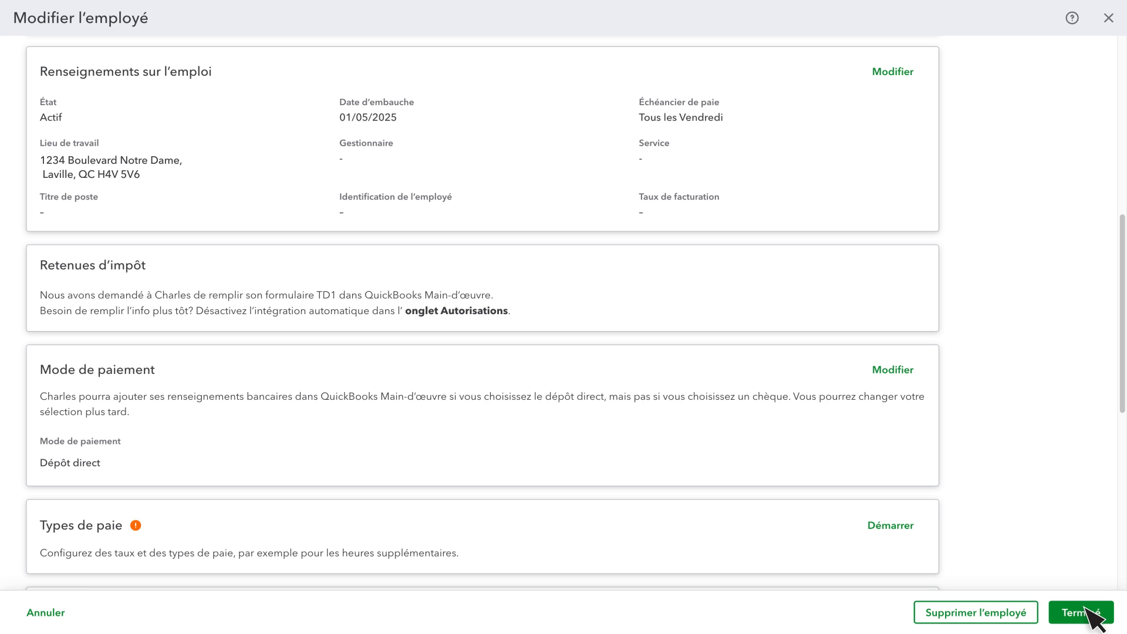
# Step: Change the employee's payment method from Dépôt direct to Chèque papier and save
pyautogui.click(893, 370)
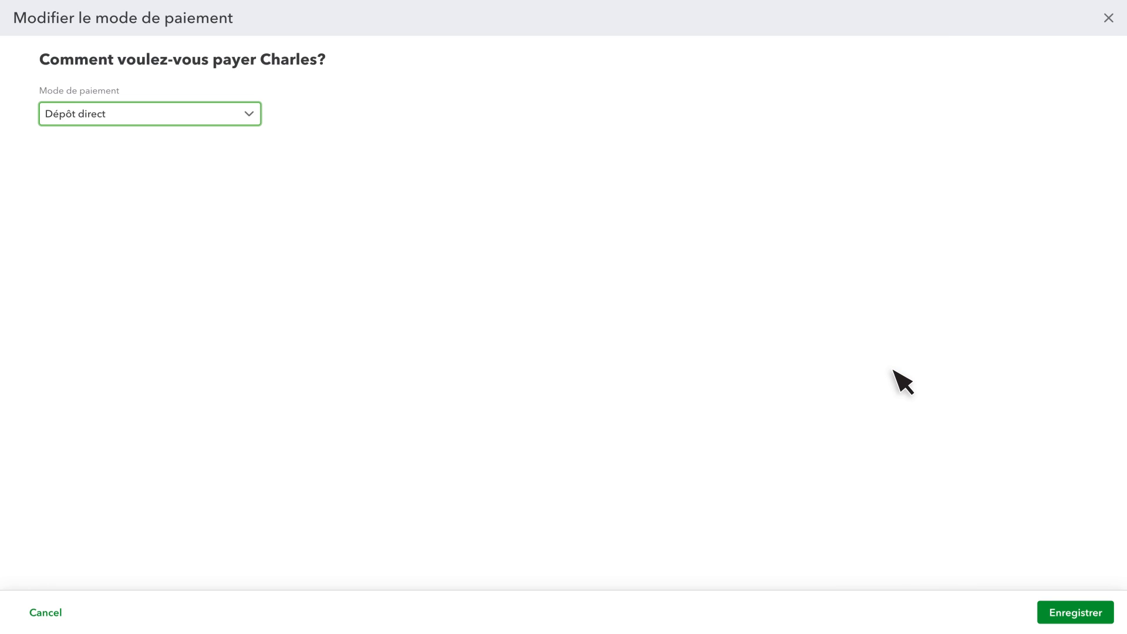
pyautogui.click(101, 113)
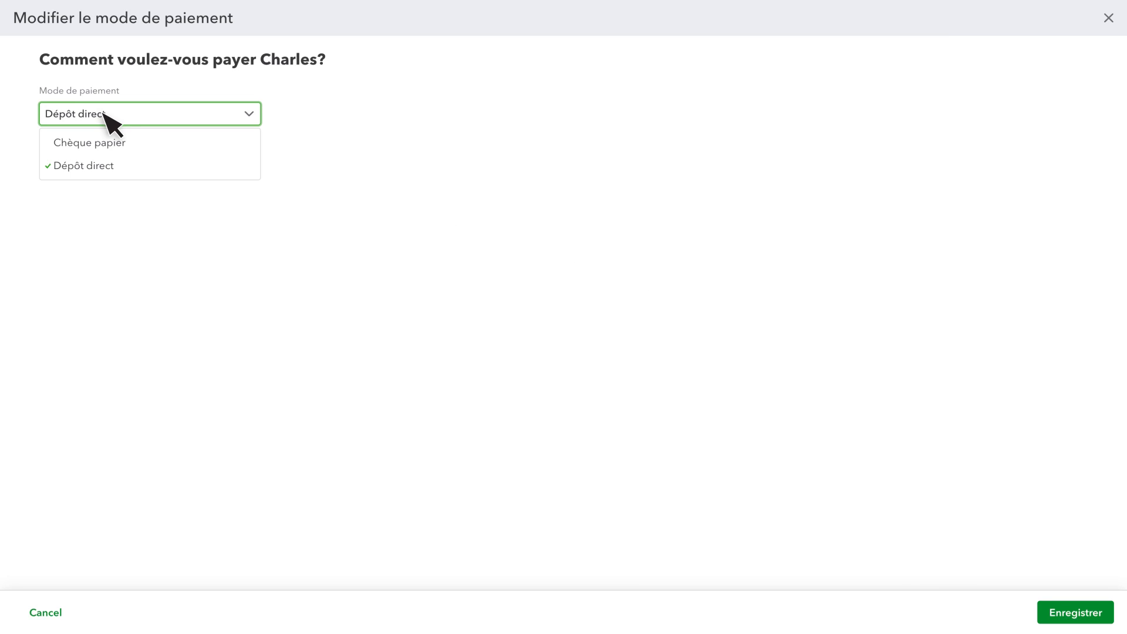
pyautogui.click(109, 146)
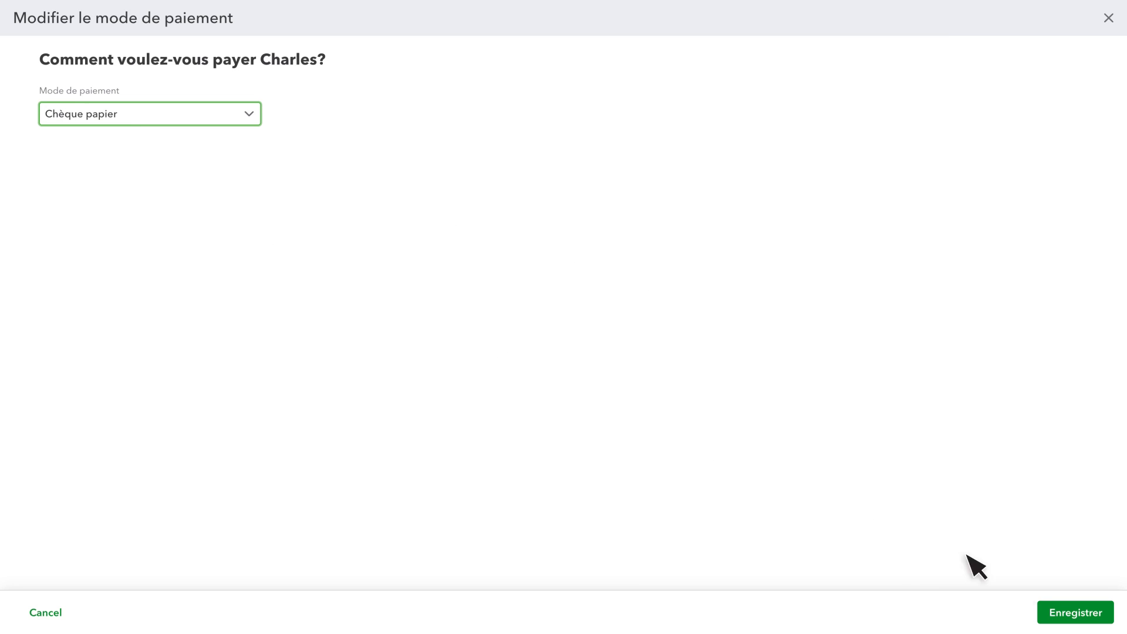
pyautogui.click(1082, 611)
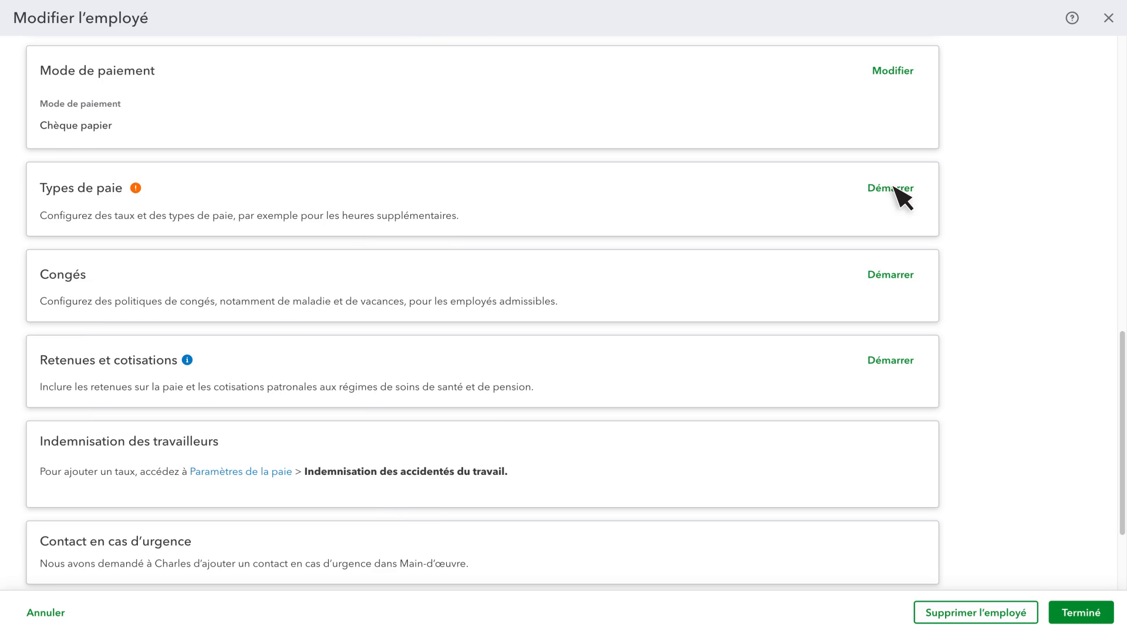
# Step: Set the employee's pay type to À l'heure at 25,00 $ per hour and save
pyautogui.click(893, 188)
pyautogui.click(138, 189)
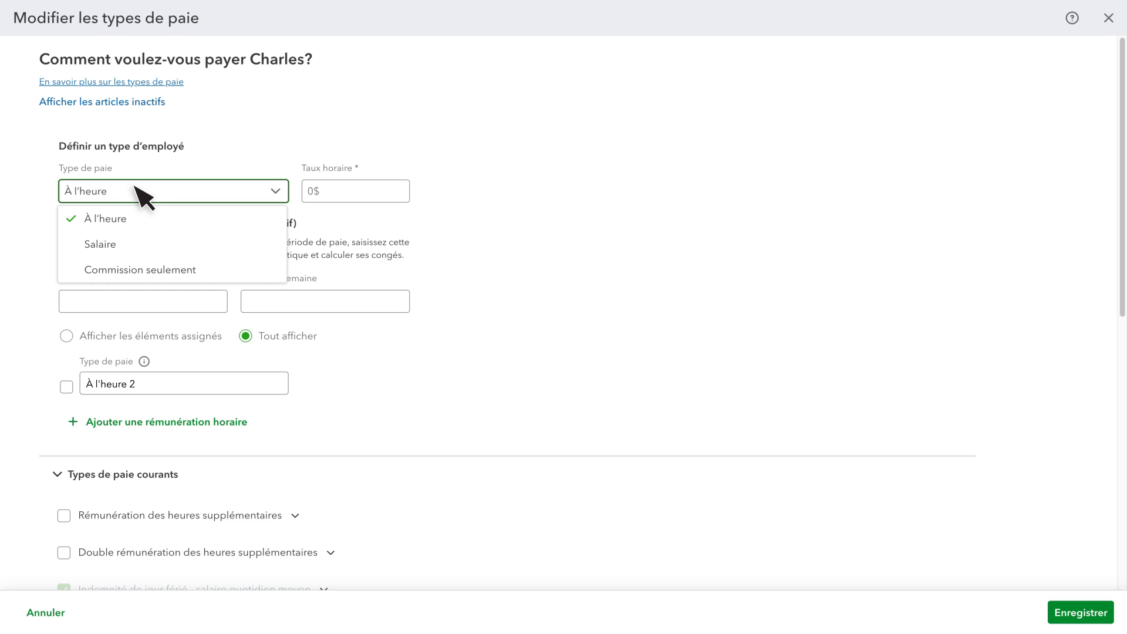
pyautogui.click(141, 194)
pyautogui.click(335, 195)
pyautogui.write('25,00 $')
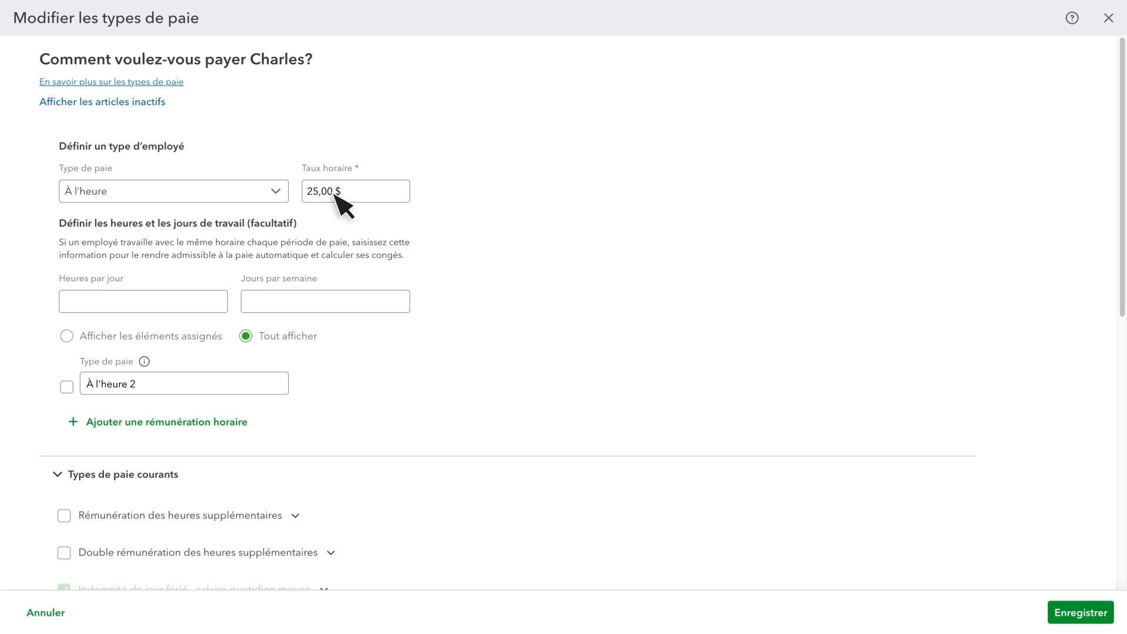
pyautogui.scroll(-10, 196, 114)
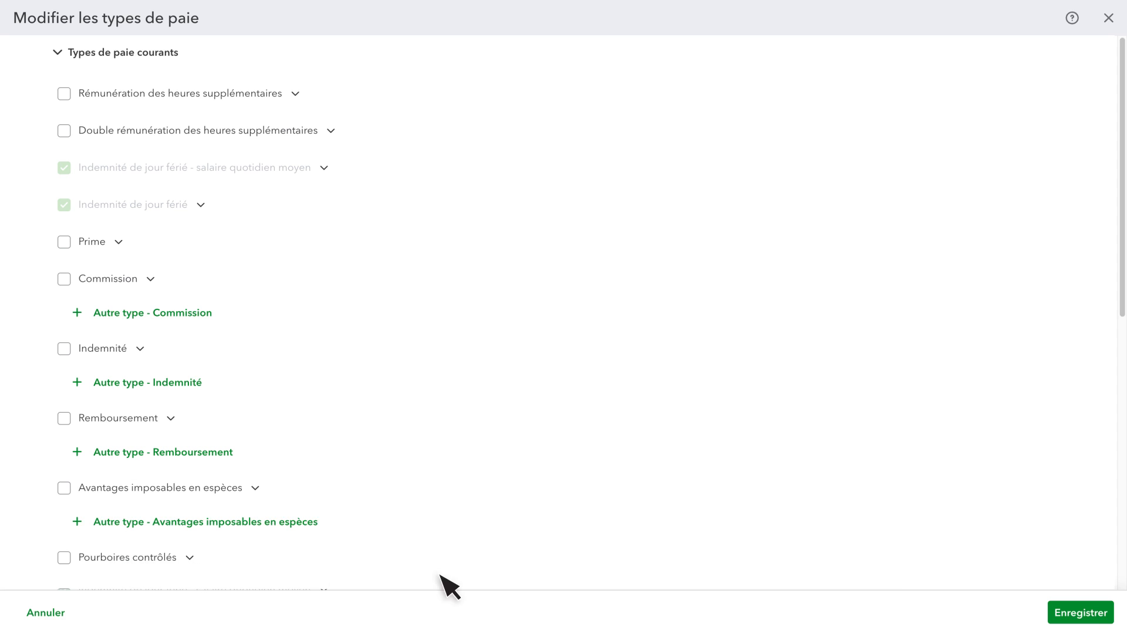
pyautogui.click(1077, 614)
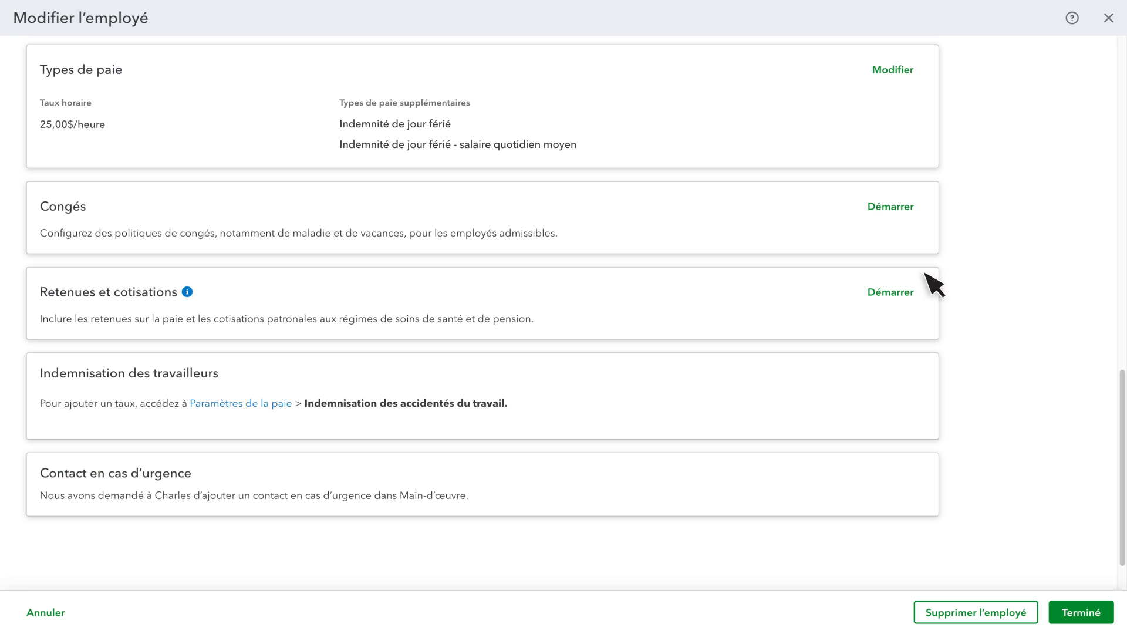
# Step: Assign the annual leave policy 4,00% Payer chaque période de paie and save
pyautogui.click(894, 205)
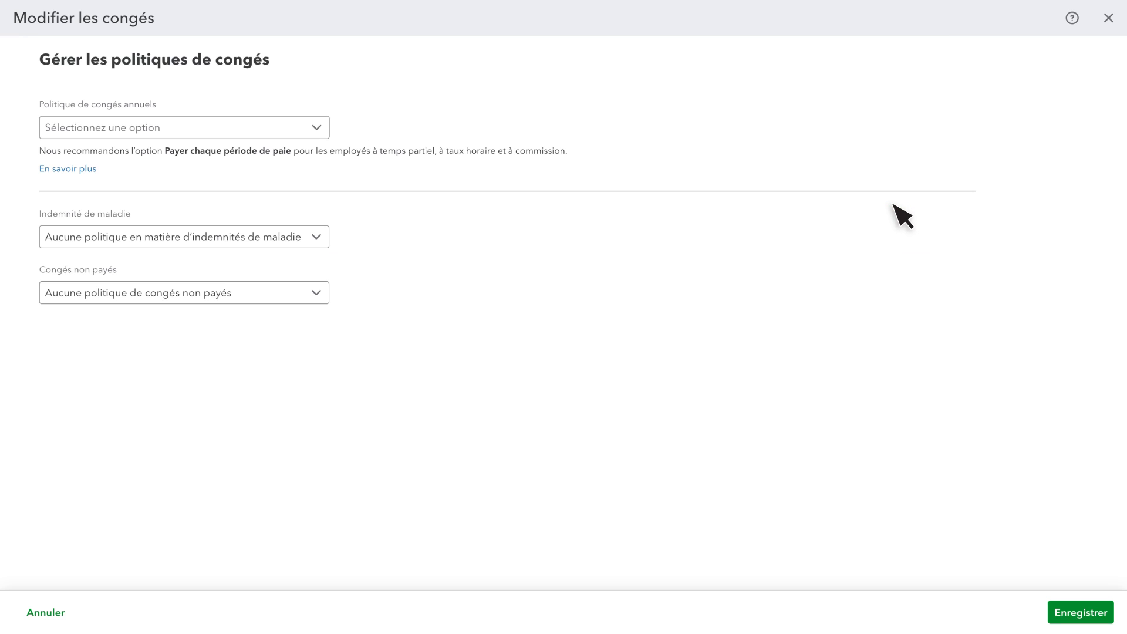
pyautogui.click(152, 127)
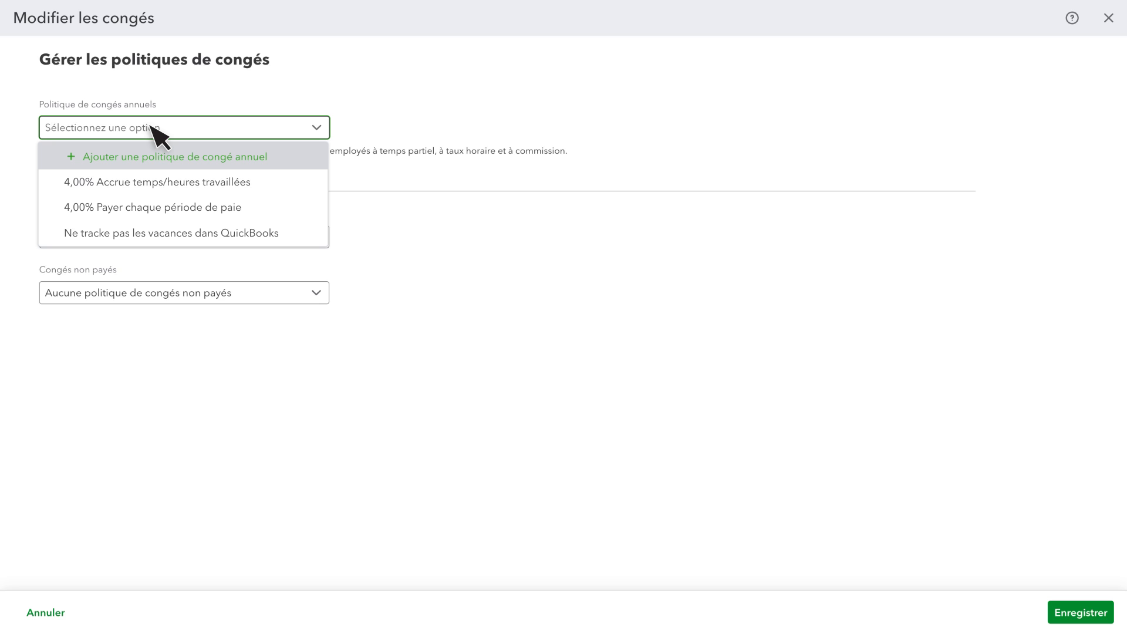
pyautogui.click(154, 210)
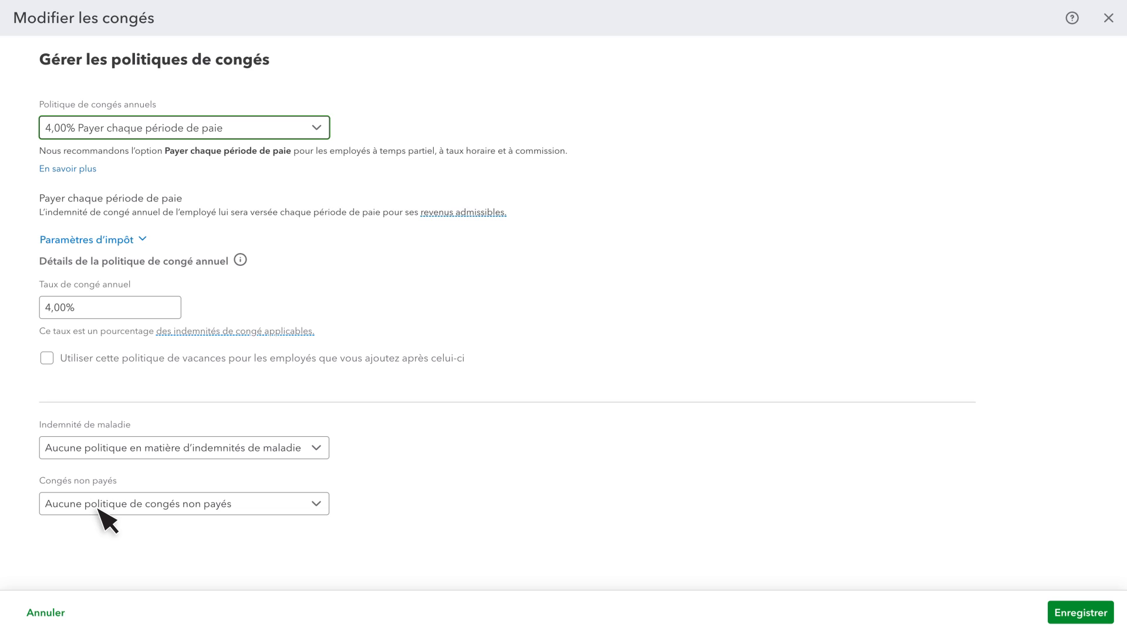
pyautogui.click(1081, 614)
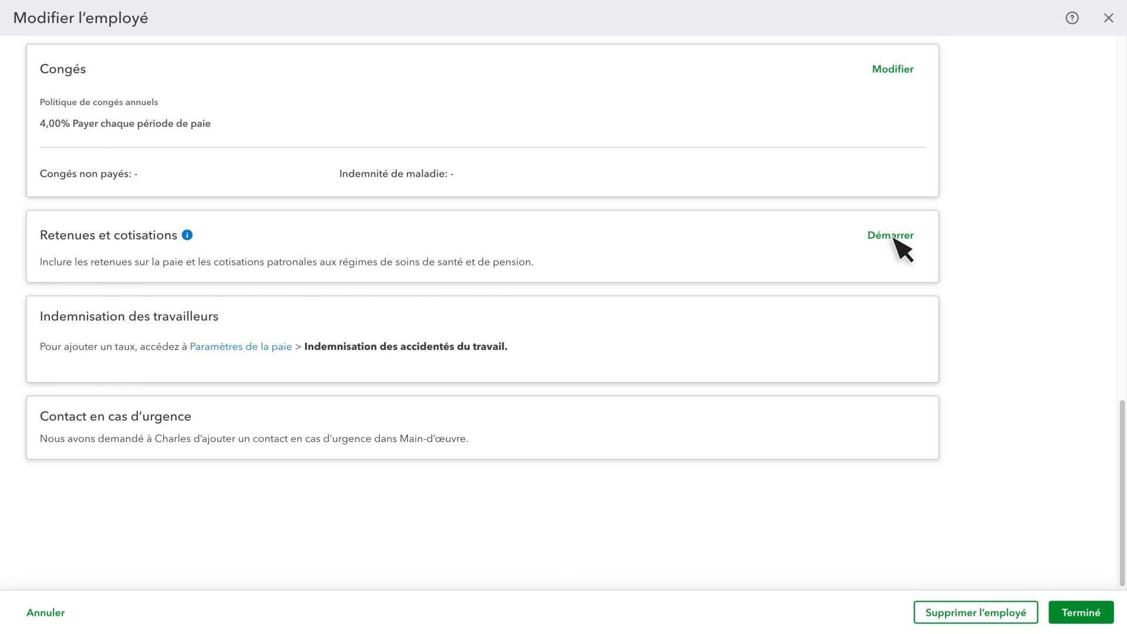
# Step: Add an Assurance maladie – Soins de santé privés deduction of 10$ per paycheque and save it
pyautogui.click(896, 238)
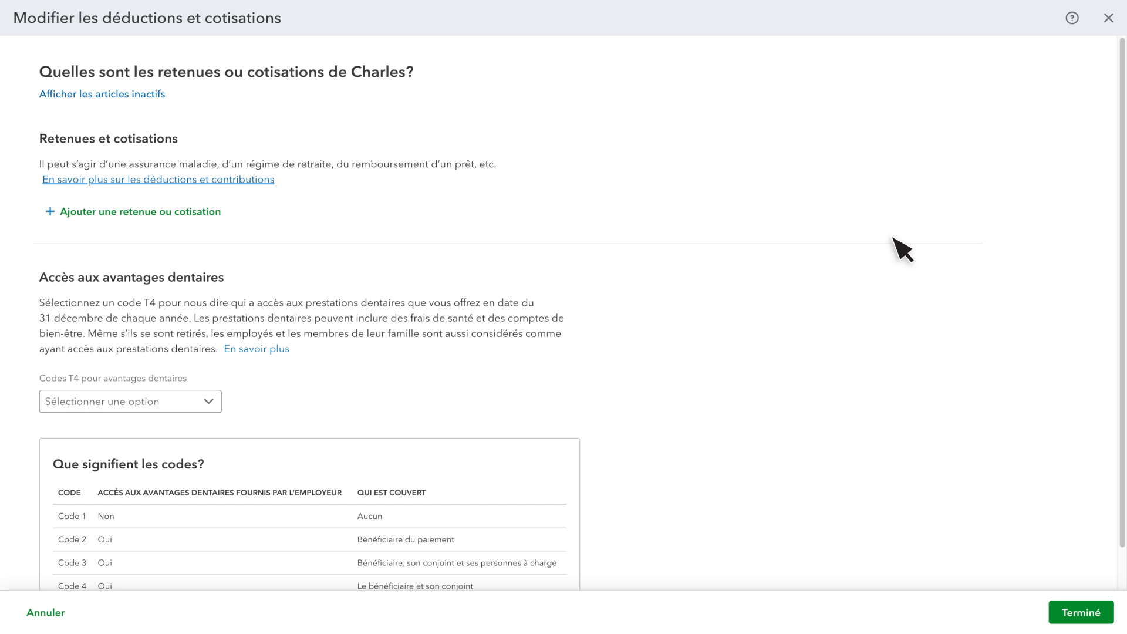
pyautogui.click(106, 213)
pyautogui.click(848, 95)
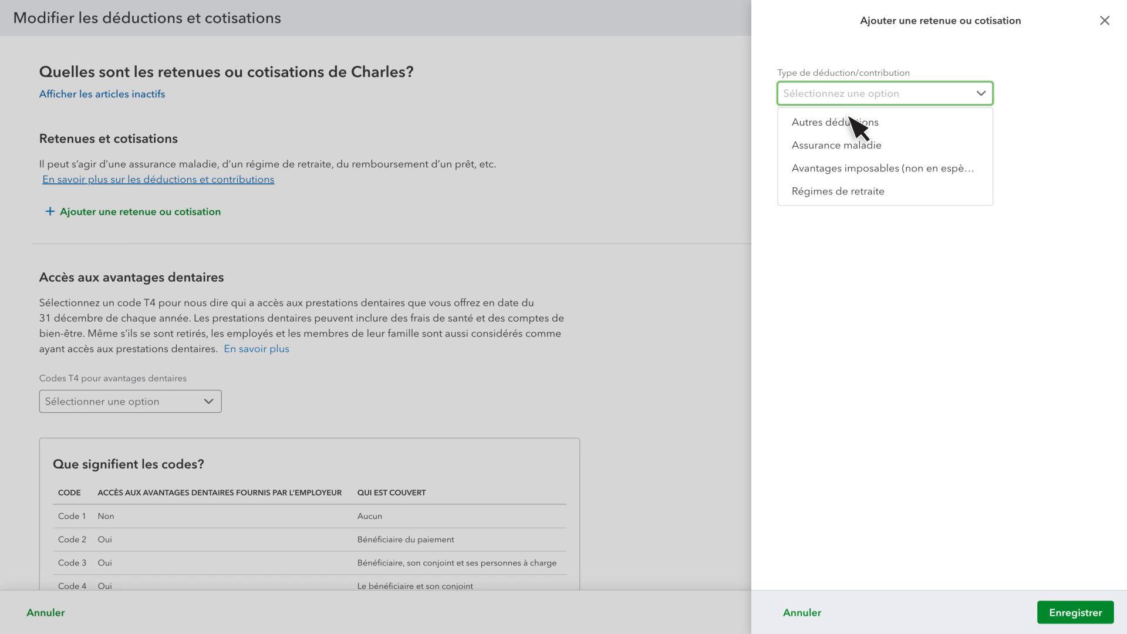
pyautogui.click(849, 146)
pyautogui.click(855, 150)
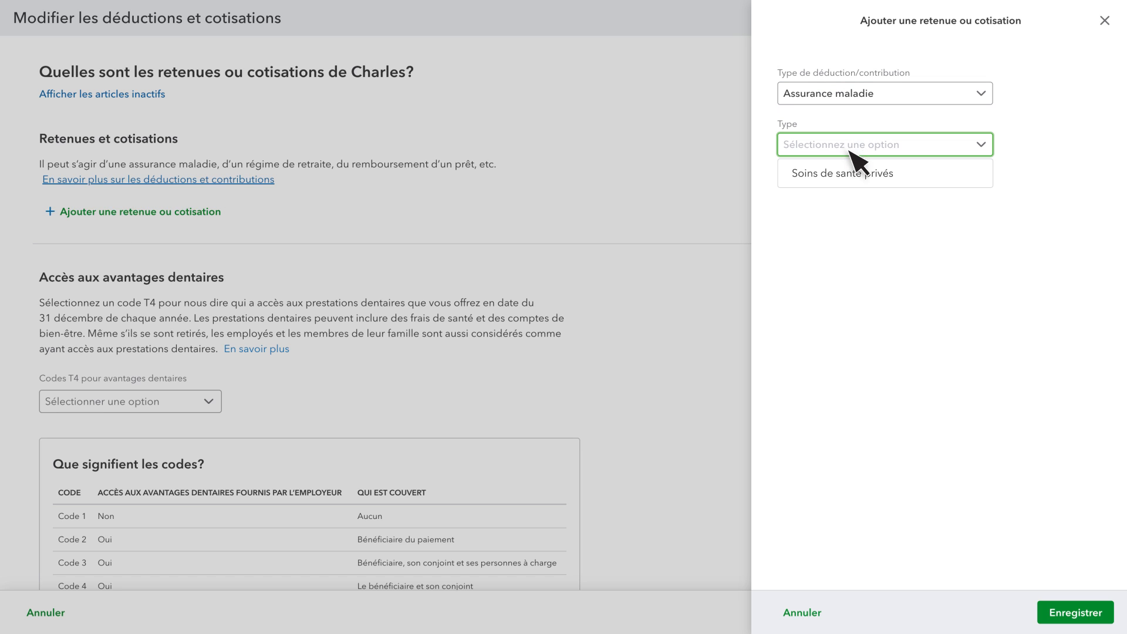
pyautogui.click(850, 174)
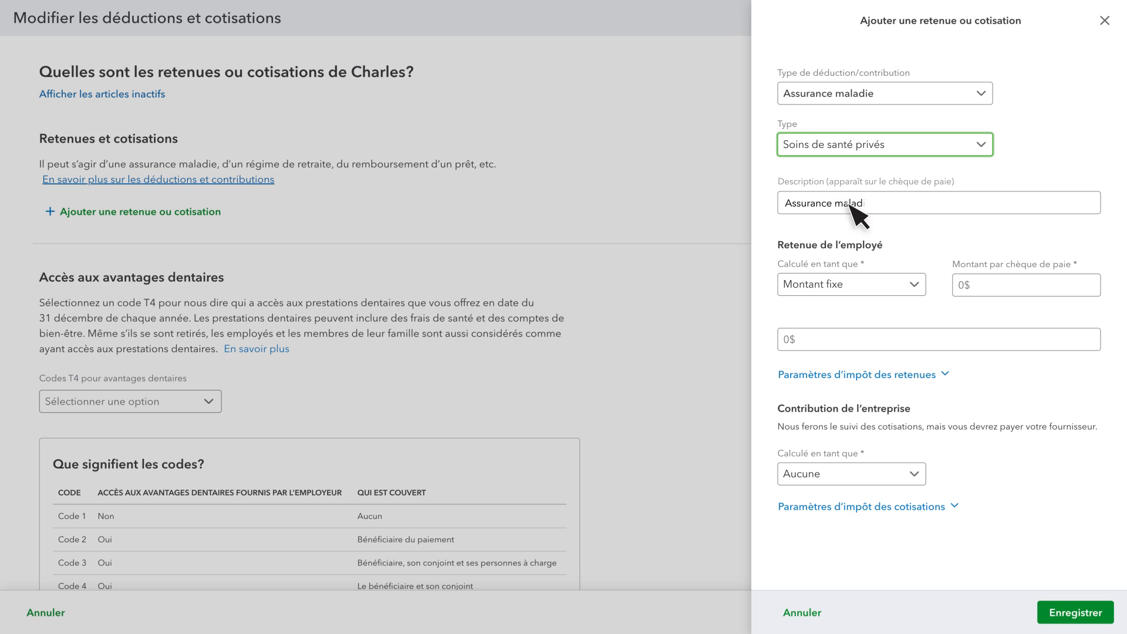
pyautogui.click(963, 287)
pyautogui.write('10,00 $')
pyautogui.click(1077, 612)
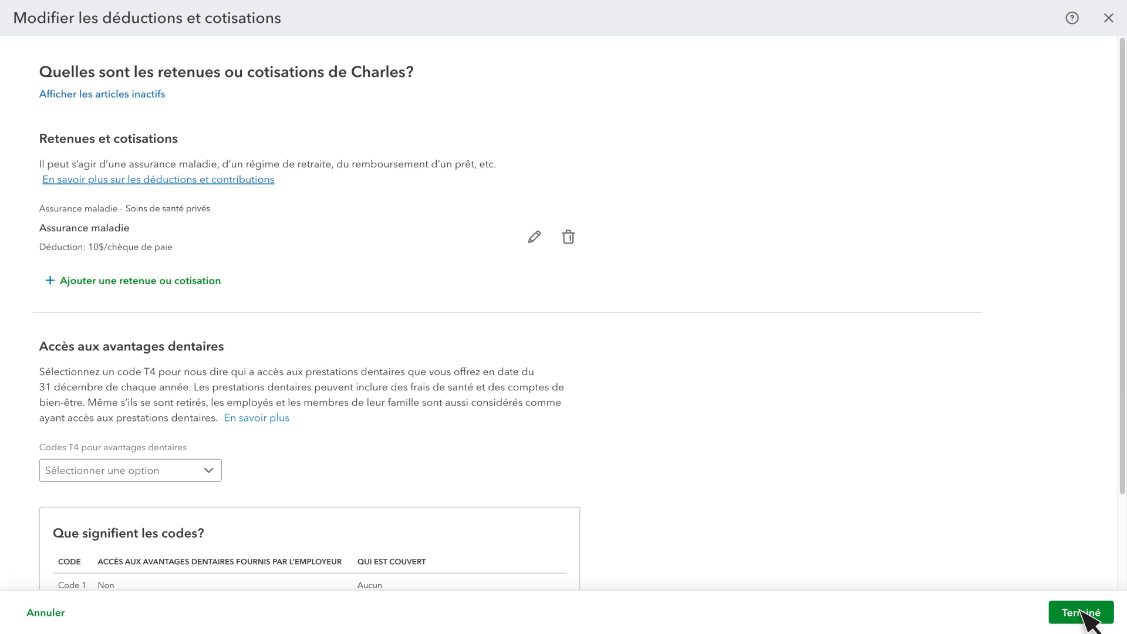
pyautogui.click(1082, 613)
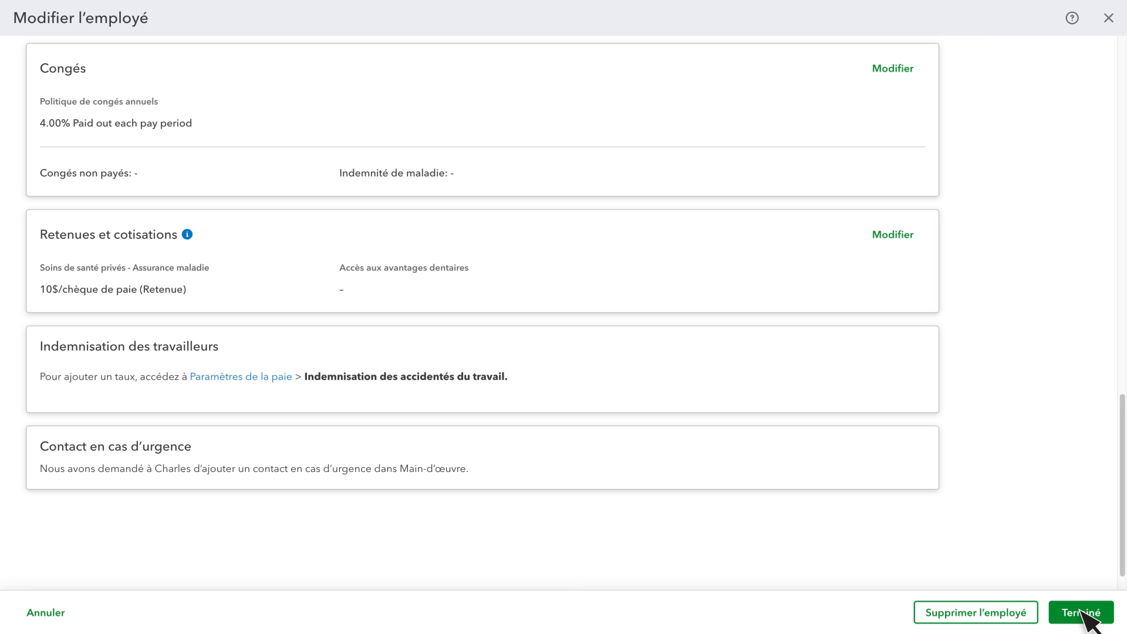